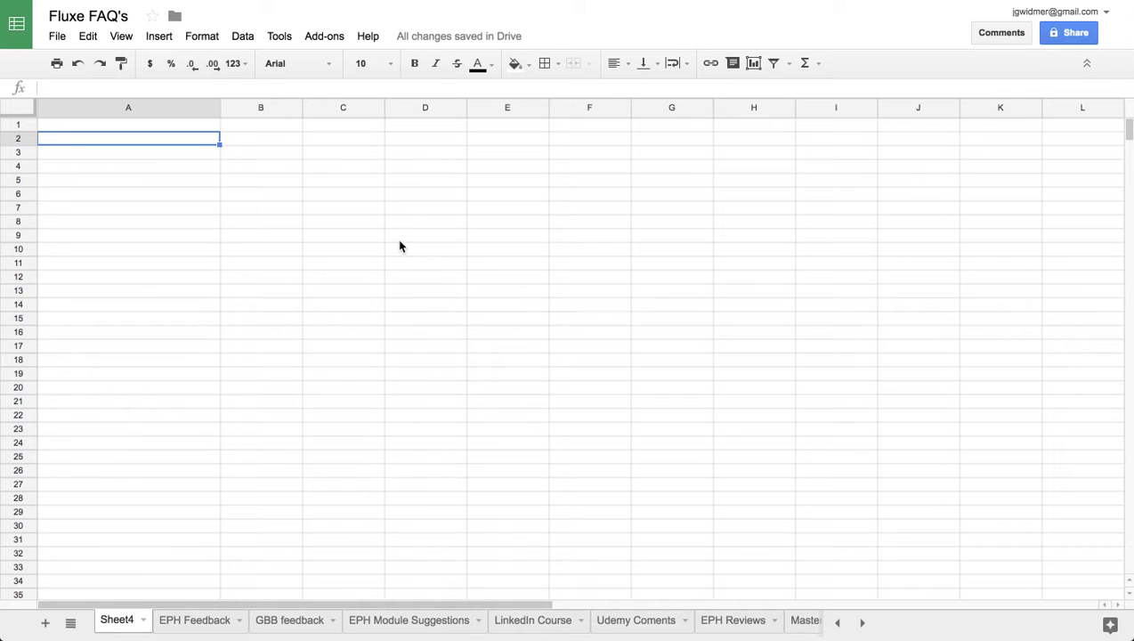
{"action": "left_click", "coordinate": [162, 167]}
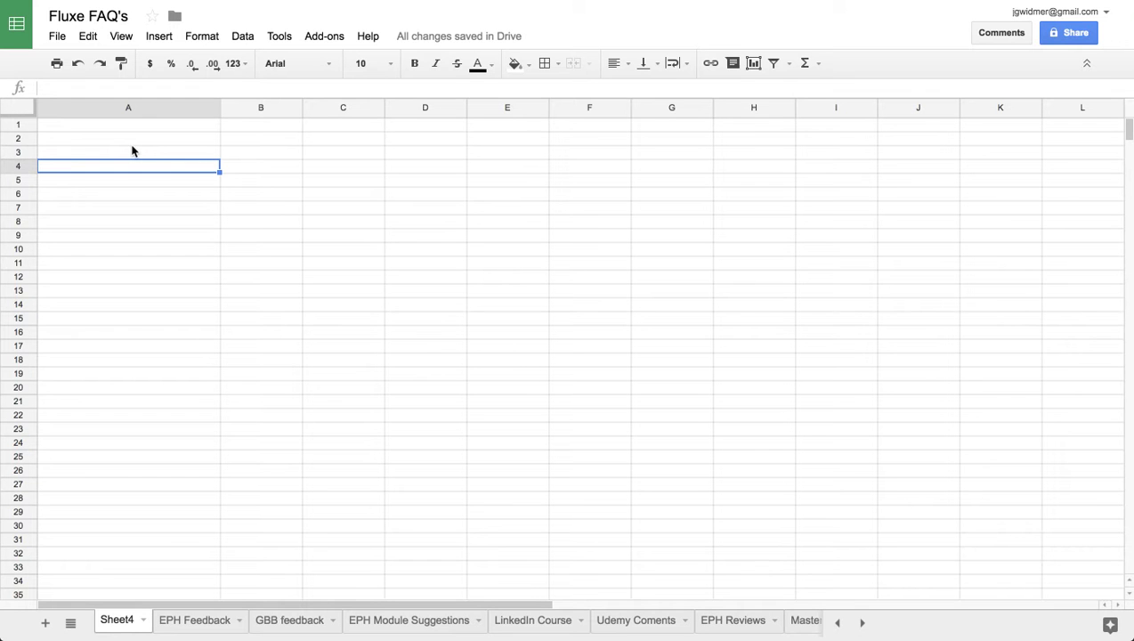
{"action": "key", "text": "Up"}
{"action": "key", "text": "Up"}
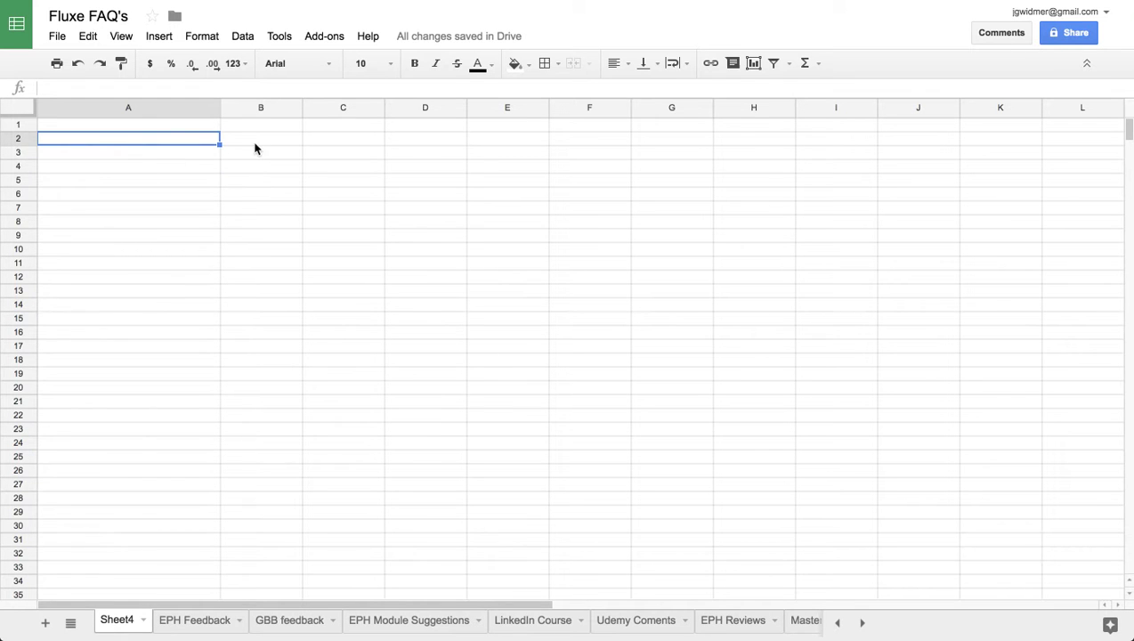
Open the add-on store and look over the details page of the Remove Duplicates add-on
{"action": "left_click", "coordinate": [312, 37]}
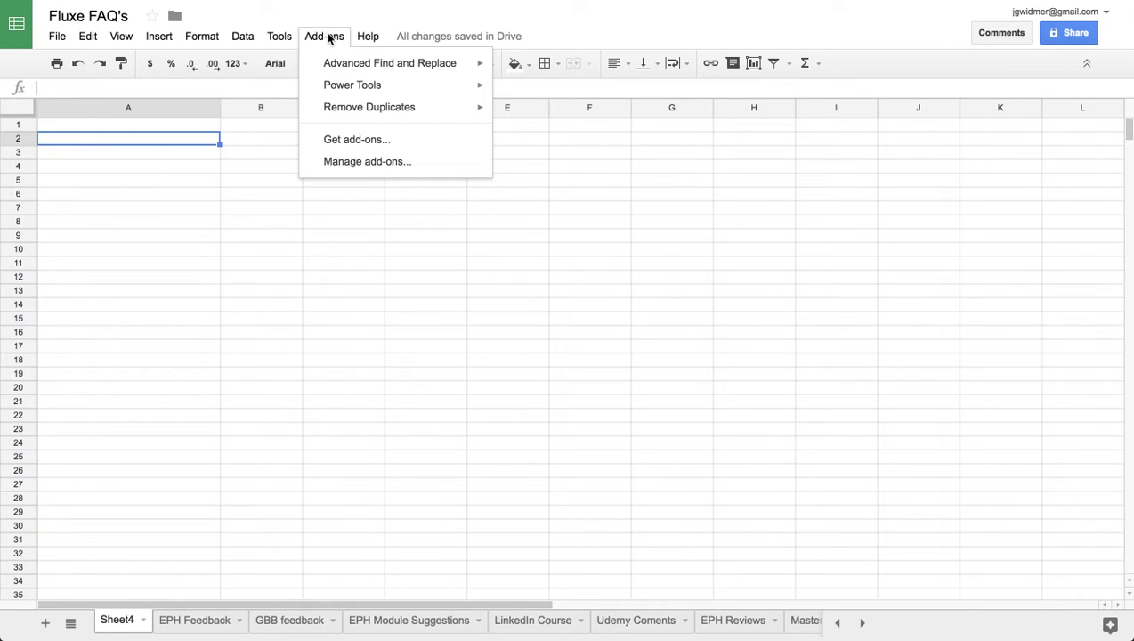
{"action": "left_click", "coordinate": [347, 142]}
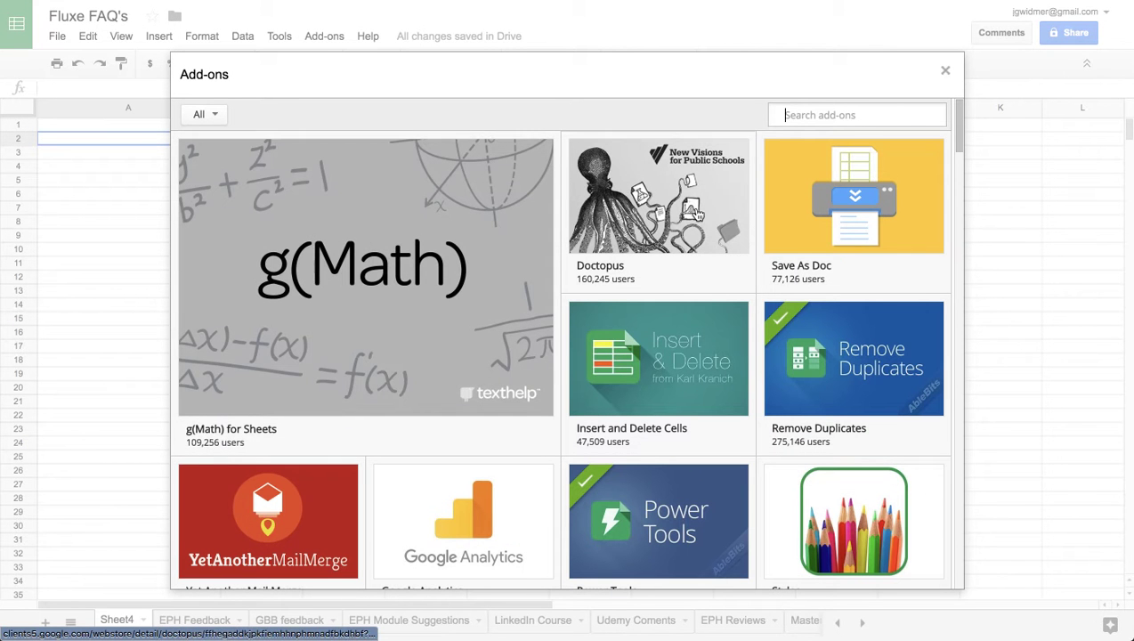
{"action": "mouse_move", "coordinate": [363, 220]}
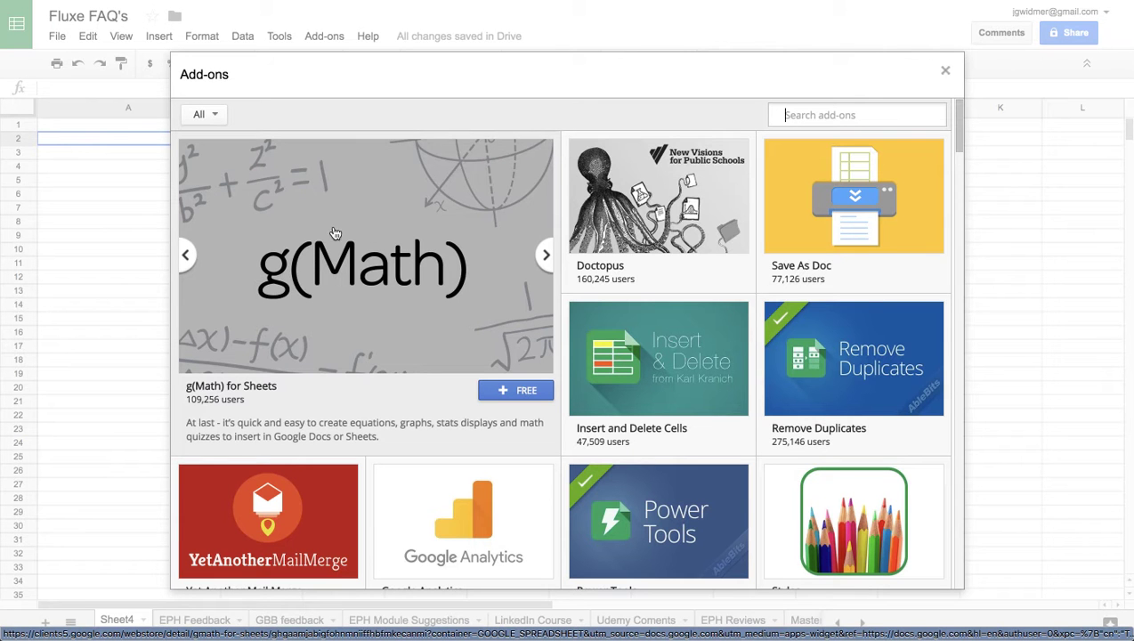
{"action": "left_click", "coordinate": [788, 363]}
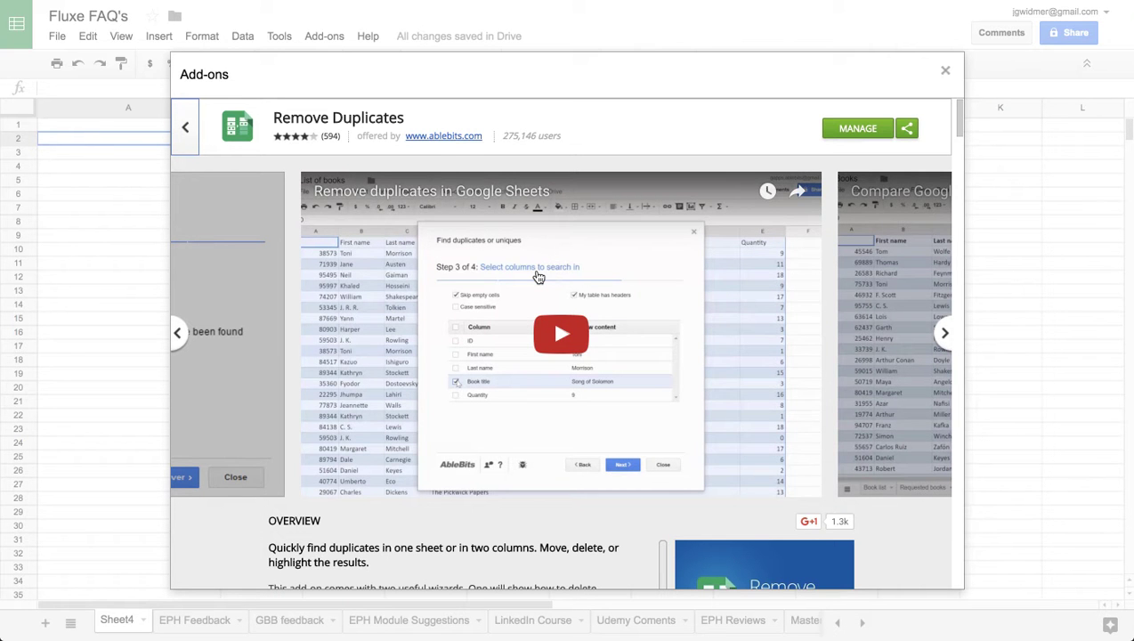
{"action": "scroll", "coordinate": [539, 278], "scroll_direction": "down", "scroll_amount": 3}
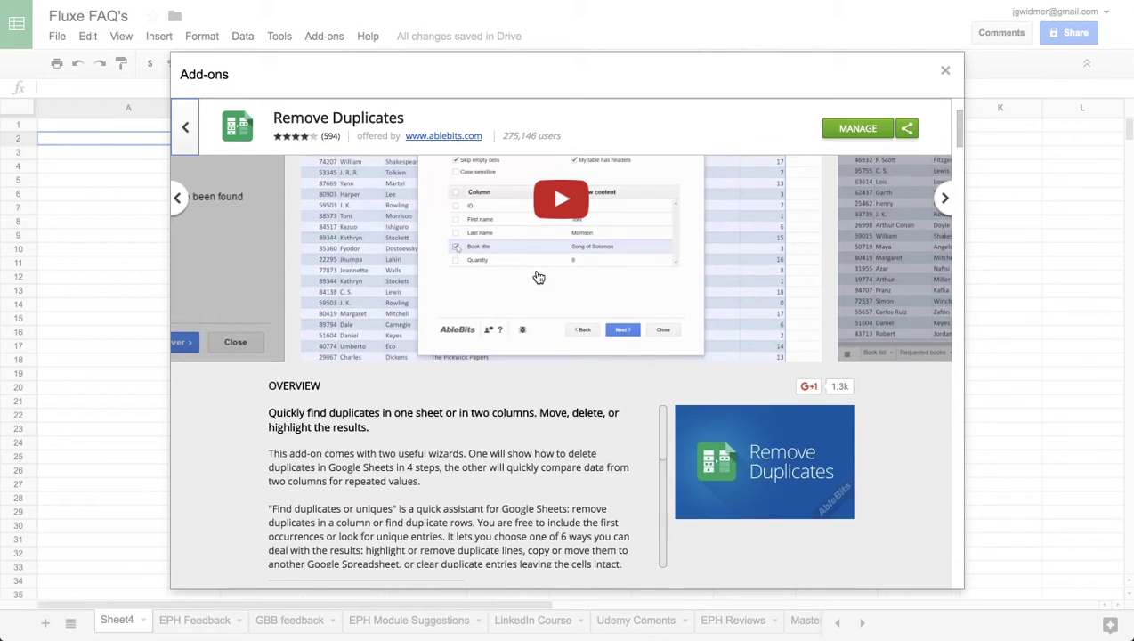
{"action": "scroll", "coordinate": [540, 281], "scroll_direction": "up", "scroll_amount": 3}
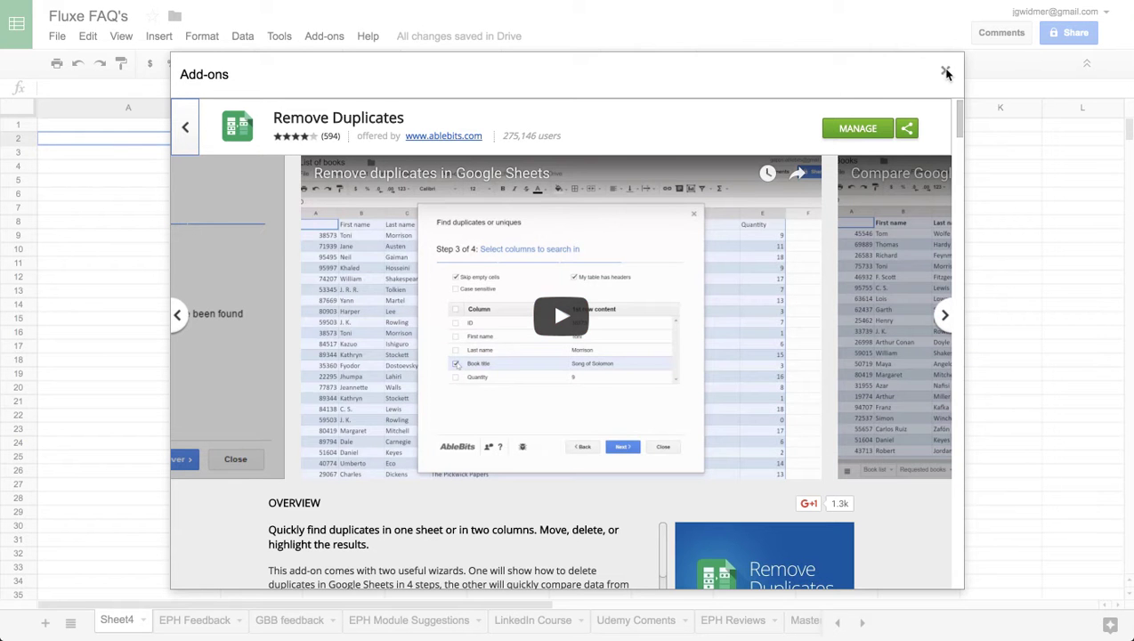
{"action": "scroll", "coordinate": [764, 362], "scroll_direction": "down", "scroll_amount": 1}
Go back to the add-on list and view the details page of the Power Tools add-on
{"action": "left_click", "coordinate": [185, 123]}
{"action": "scroll", "coordinate": [581, 397], "scroll_direction": "down", "scroll_amount": 3}
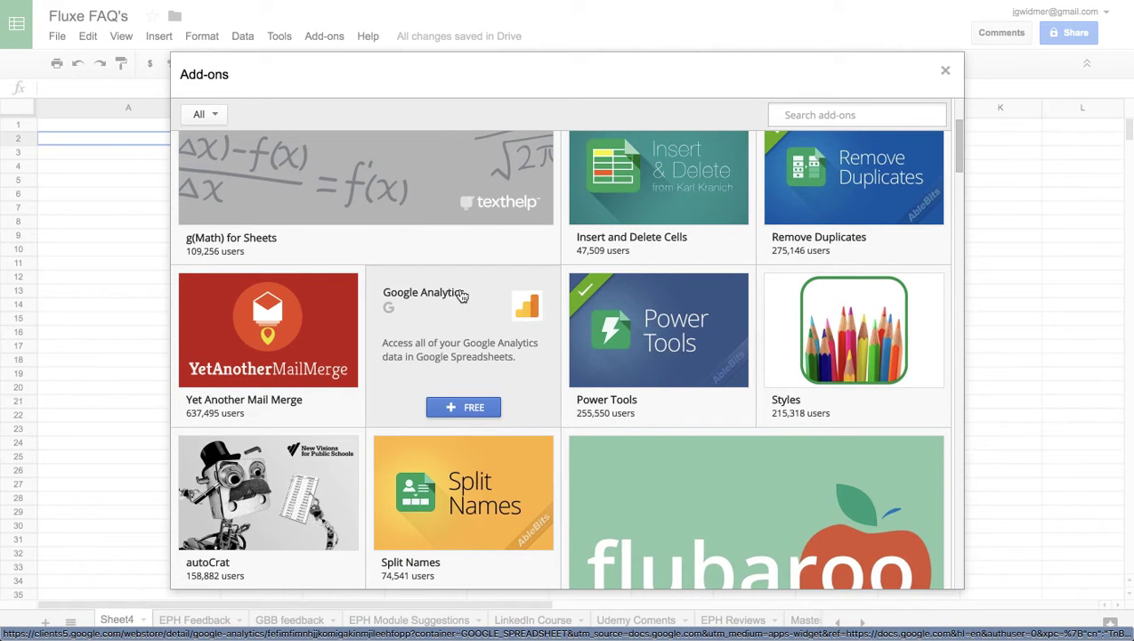
{"action": "left_click", "coordinate": [622, 320]}
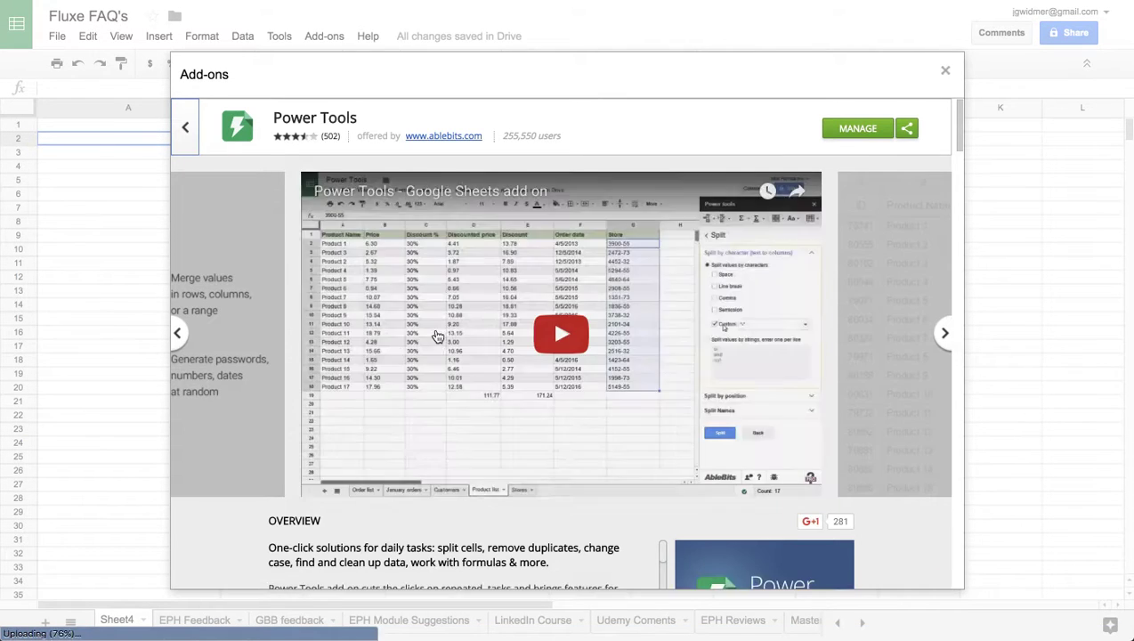
{"action": "scroll", "coordinate": [551, 315], "scroll_direction": "down", "scroll_amount": 1}
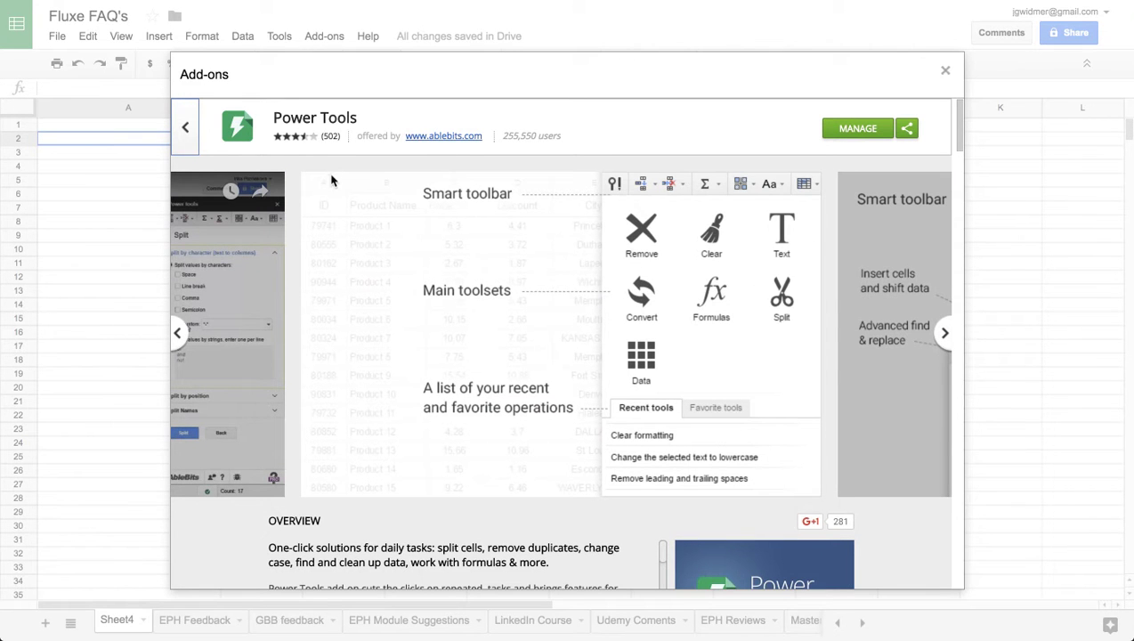
Return to the add-on list and view the details page of the Advanced Find and Replace add-on
{"action": "left_click", "coordinate": [185, 140]}
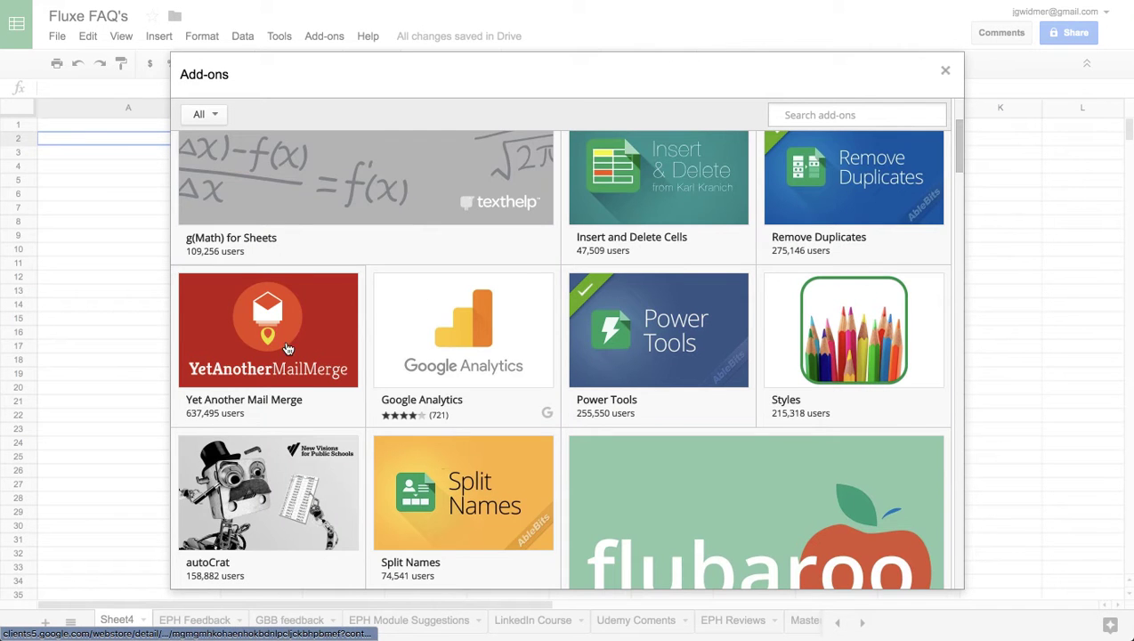
{"action": "scroll", "coordinate": [270, 340], "scroll_direction": "down", "scroll_amount": 2}
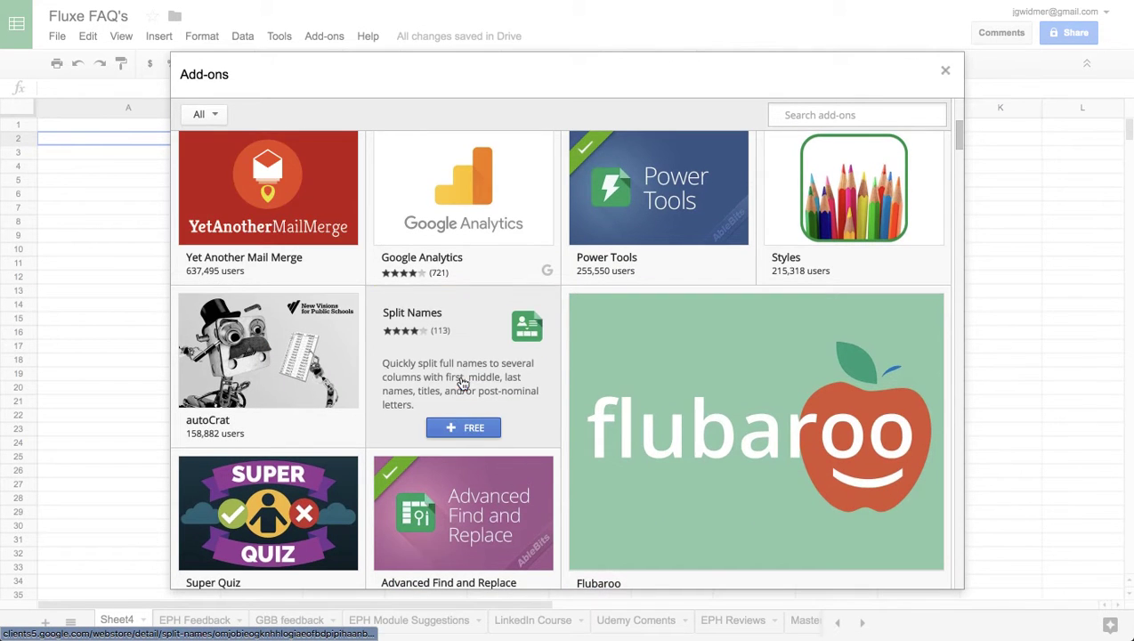
{"action": "scroll", "coordinate": [465, 383], "scroll_direction": "down", "scroll_amount": 2}
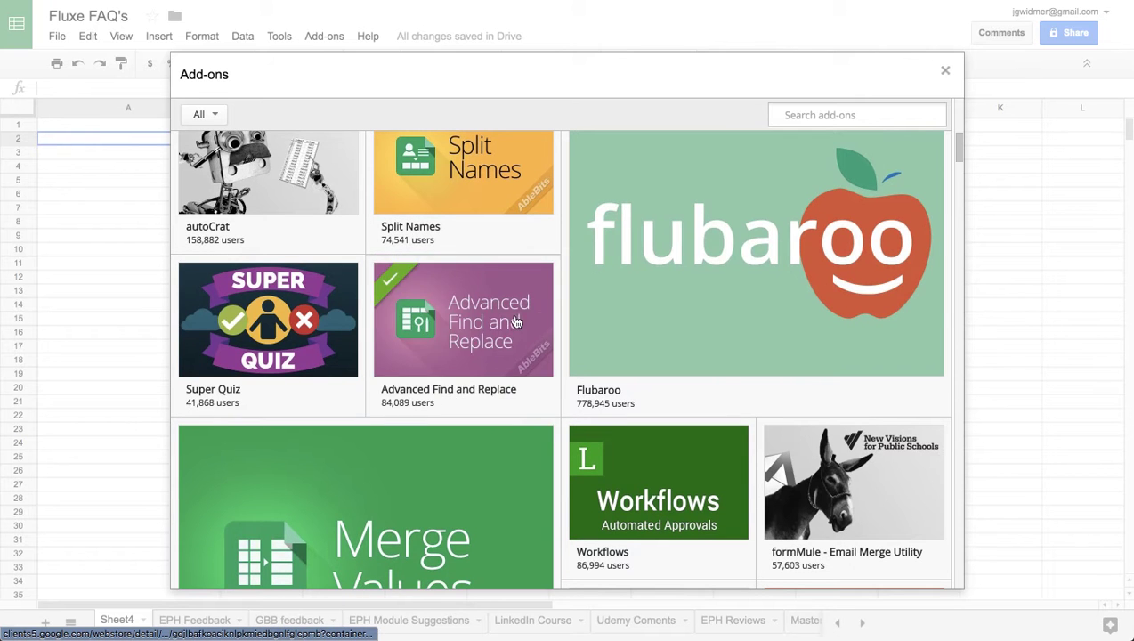
{"action": "left_click", "coordinate": [477, 300]}
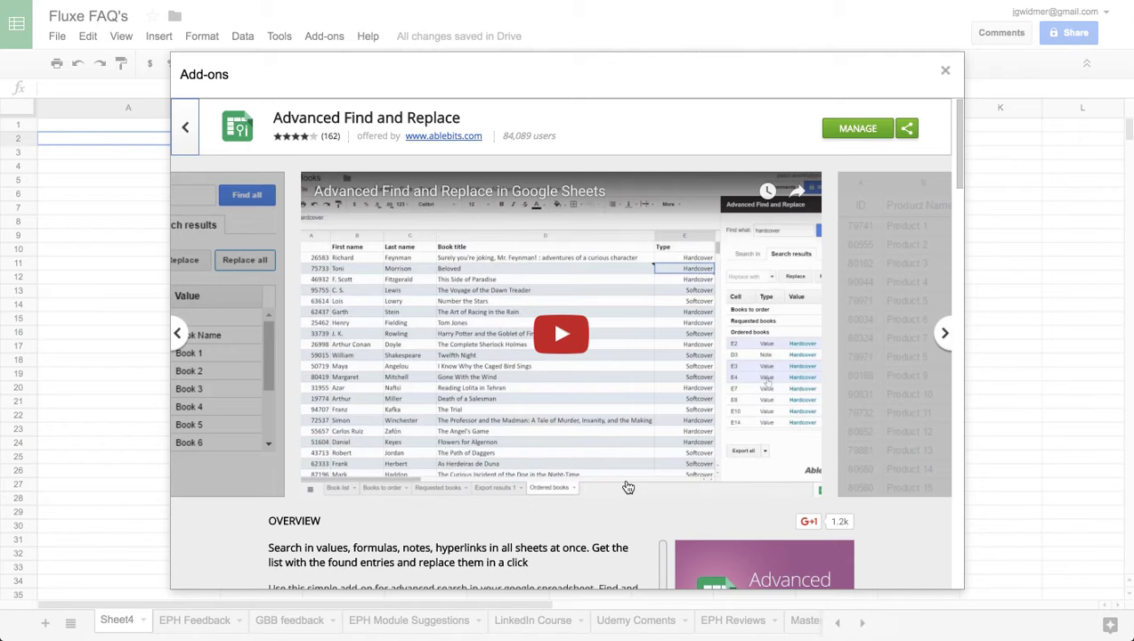
{"action": "scroll", "coordinate": [504, 303], "scroll_direction": "down", "scroll_amount": 3}
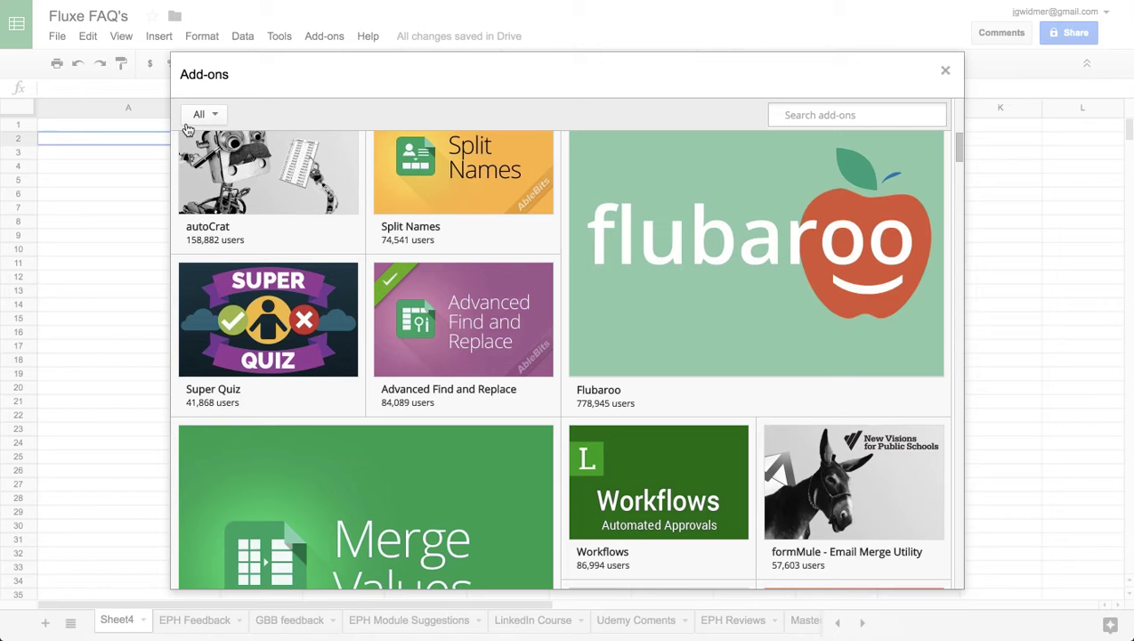
Return to the full add-on list, filter it to Business Tools and browse the add-ons in that category
{"action": "left_click", "coordinate": [187, 128]}
{"action": "scroll", "coordinate": [369, 392], "scroll_direction": "down", "scroll_amount": 5}
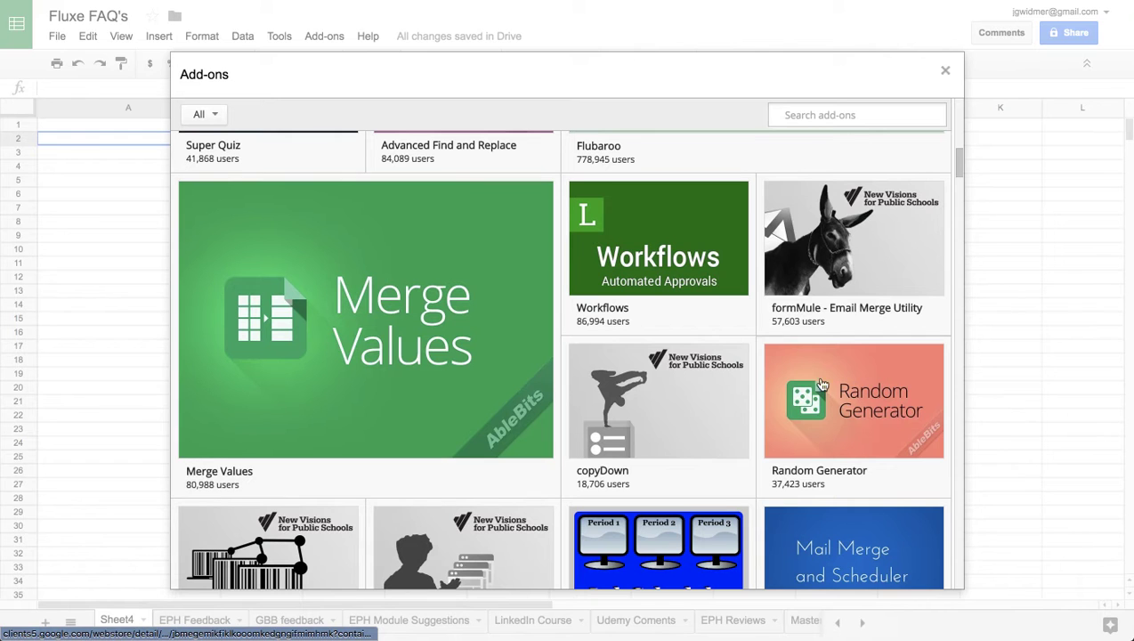
{"action": "scroll", "coordinate": [463, 419], "scroll_direction": "down", "scroll_amount": 5}
{"action": "left_click", "coordinate": [206, 115]}
{"action": "left_click", "coordinate": [265, 168]}
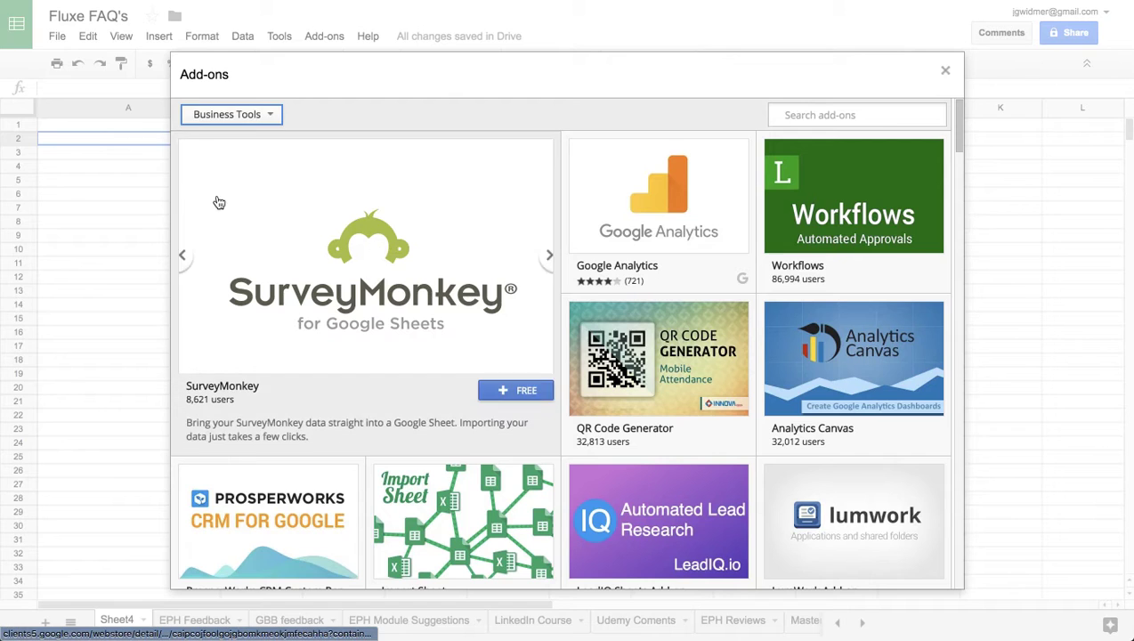
{"action": "scroll", "coordinate": [276, 302], "scroll_direction": "down", "scroll_amount": 5}
{"action": "scroll", "coordinate": [276, 302], "scroll_direction": "up", "scroll_amount": 2}
{"action": "scroll", "coordinate": [483, 245], "scroll_direction": "down", "scroll_amount": 2}
{"action": "scroll", "coordinate": [483, 244], "scroll_direction": "down", "scroll_amount": 3}
{"action": "scroll", "coordinate": [518, 329], "scroll_direction": "down", "scroll_amount": 3}
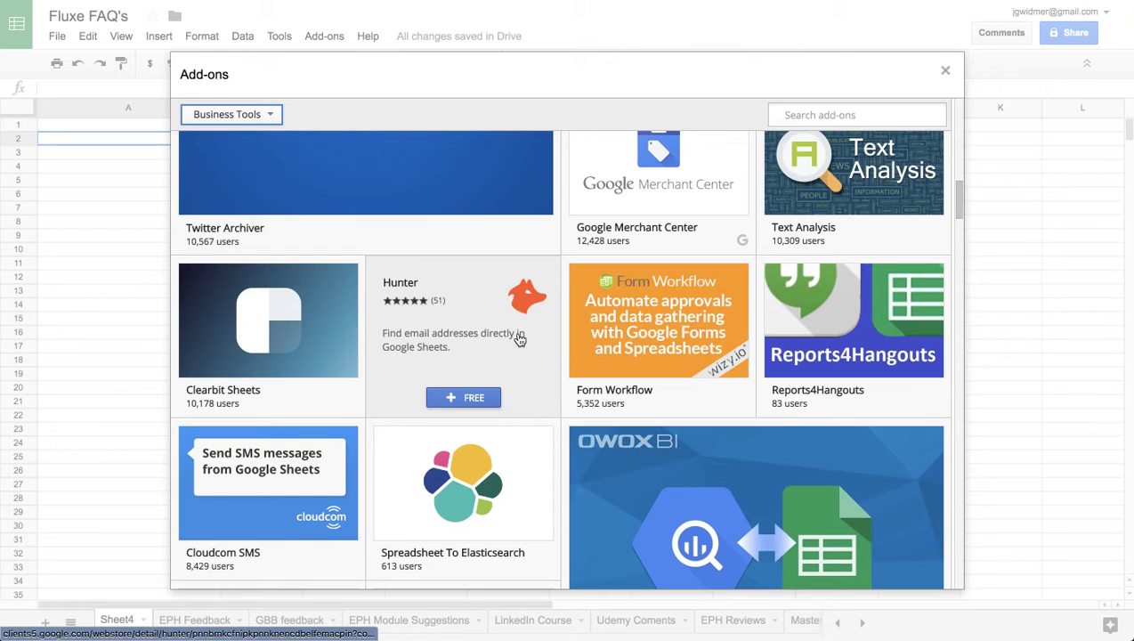
{"action": "scroll", "coordinate": [881, 392], "scroll_direction": "down", "scroll_amount": 2}
Switch the add-on category to Productivity, browse its add-ons and close the store
{"action": "left_click", "coordinate": [266, 114]}
{"action": "left_click", "coordinate": [268, 218]}
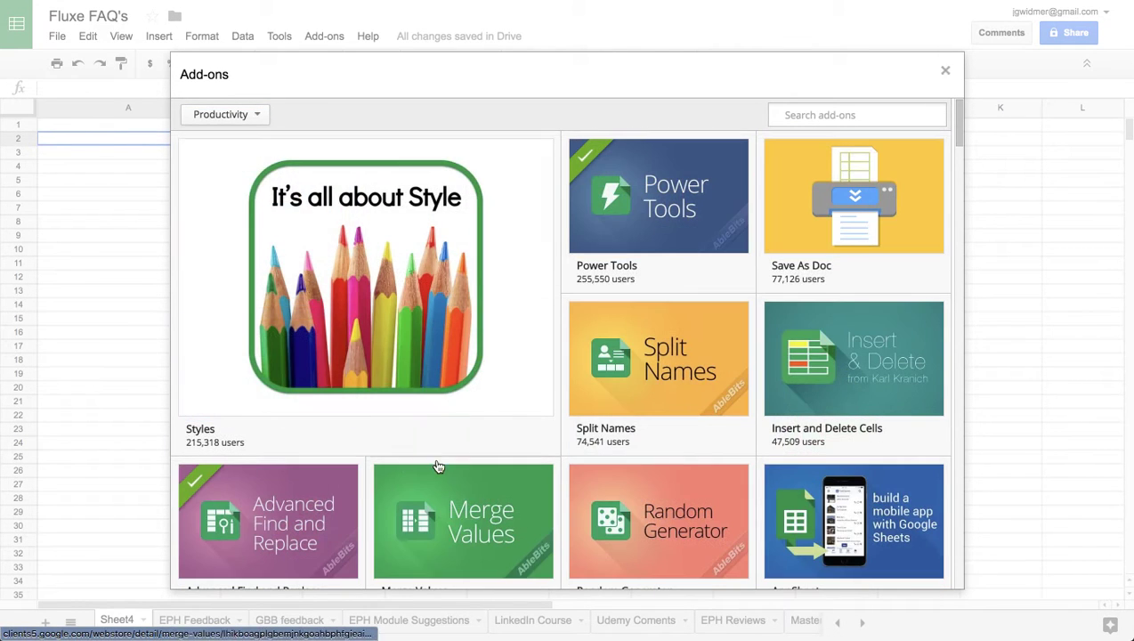
{"action": "scroll", "coordinate": [419, 445], "scroll_direction": "down", "scroll_amount": 4}
{"action": "scroll", "coordinate": [743, 518], "scroll_direction": "down", "scroll_amount": 5}
{"action": "scroll", "coordinate": [649, 299], "scroll_direction": "down", "scroll_amount": 6}
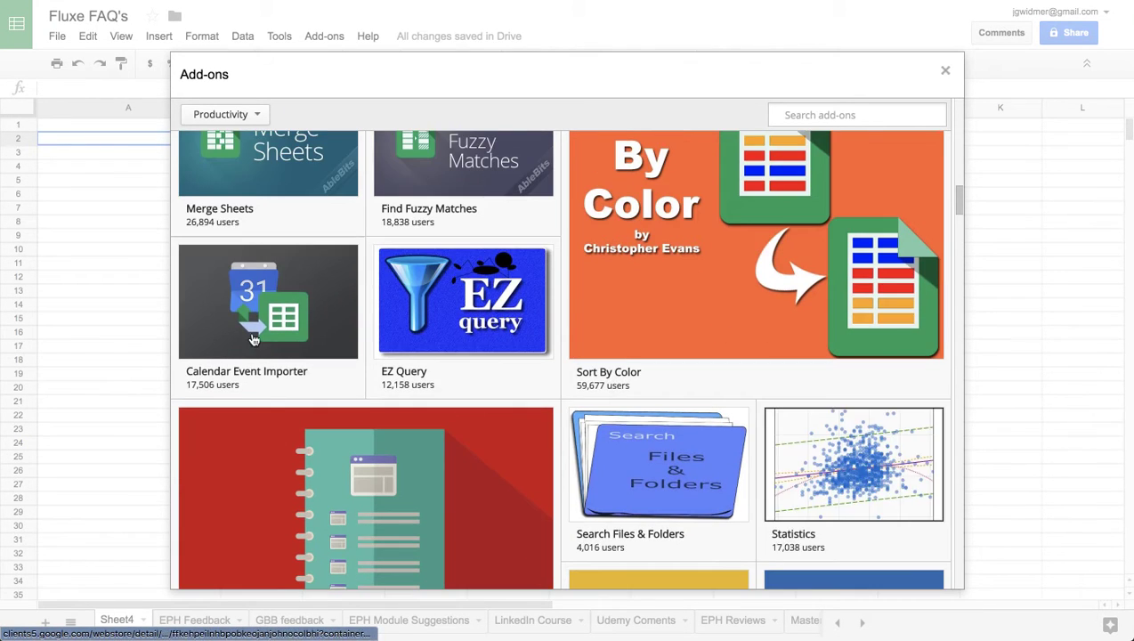
{"action": "scroll", "coordinate": [297, 362], "scroll_direction": "down", "scroll_amount": 2}
{"action": "mouse_move", "coordinate": [699, 385]}
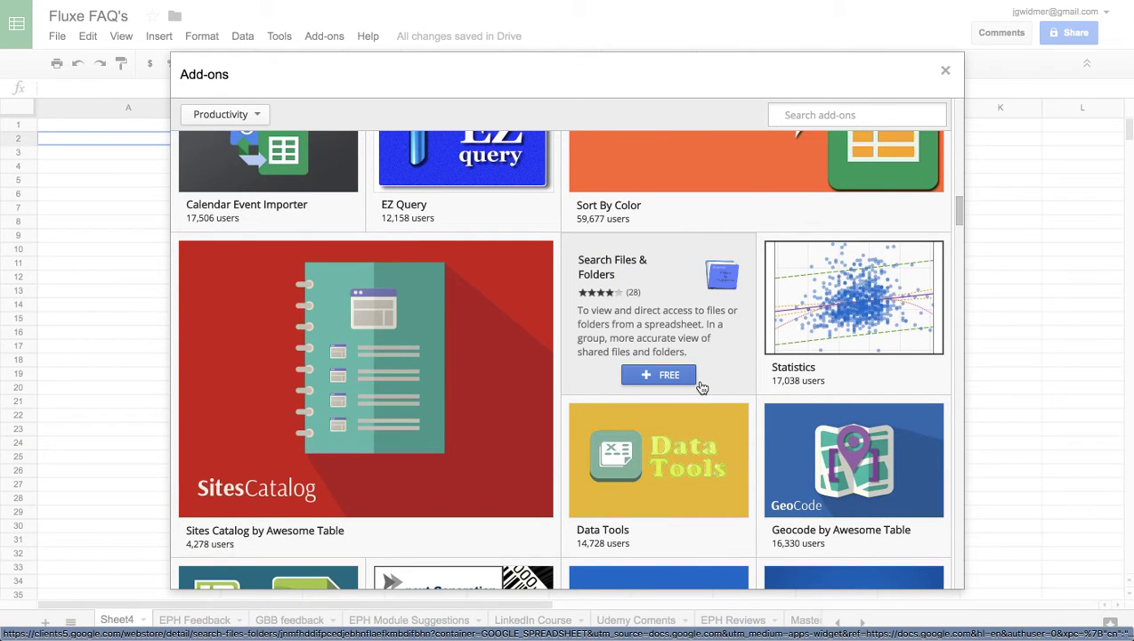
{"action": "left_click", "coordinate": [946, 71]}
Launch the Advanced Find and Replace add-on and search the values in all sheets for "job"
{"action": "left_click", "coordinate": [89, 168]}
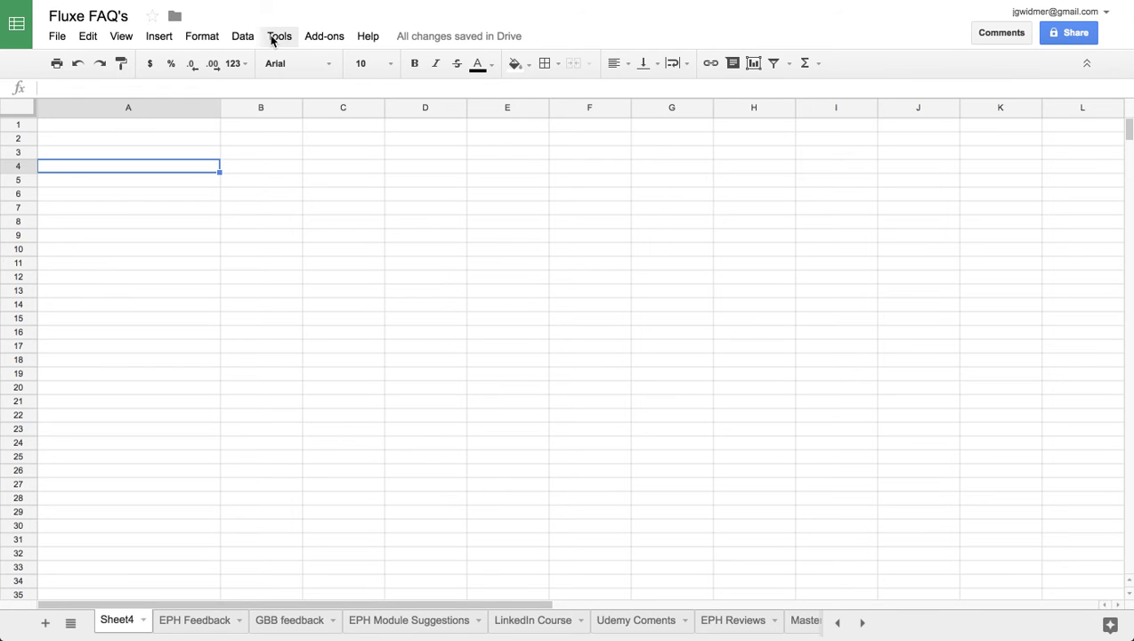
{"action": "left_click", "coordinate": [308, 36]}
{"action": "mouse_move", "coordinate": [401, 82]}
{"action": "left_click", "coordinate": [553, 73]}
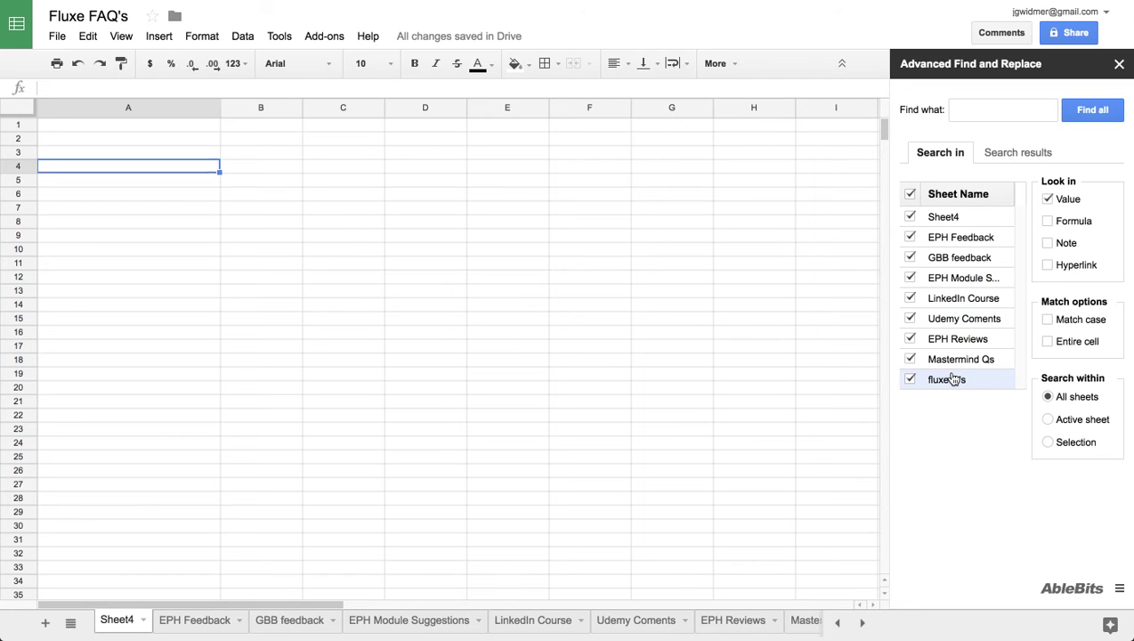
{"action": "left_click", "coordinate": [1006, 110]}
{"action": "type", "text": "job"}
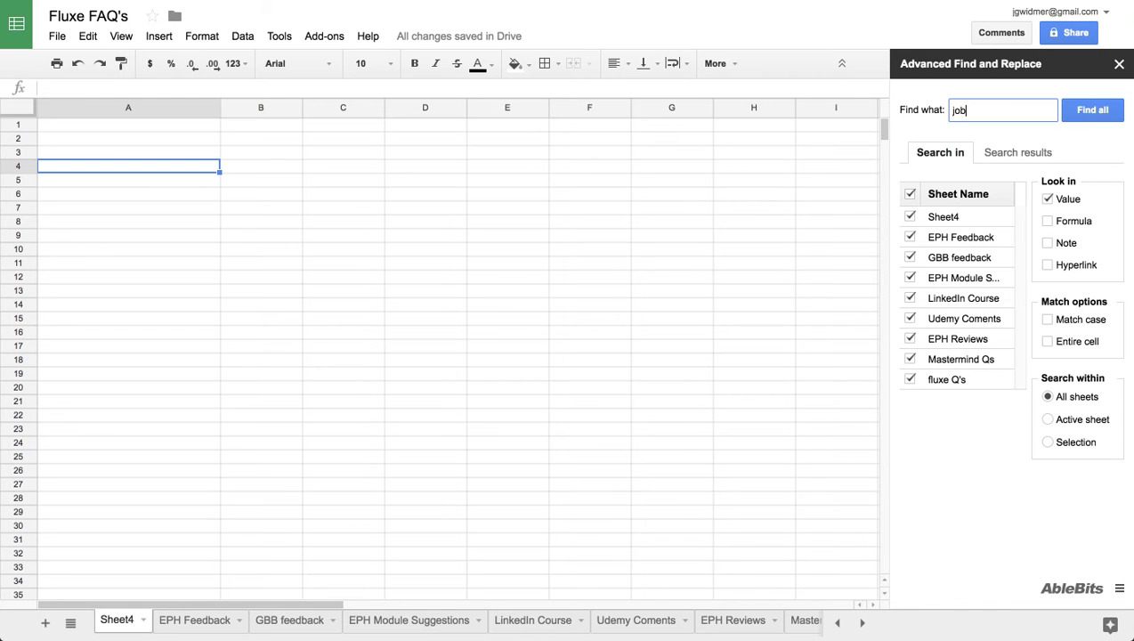
{"action": "key", "text": "Return"}
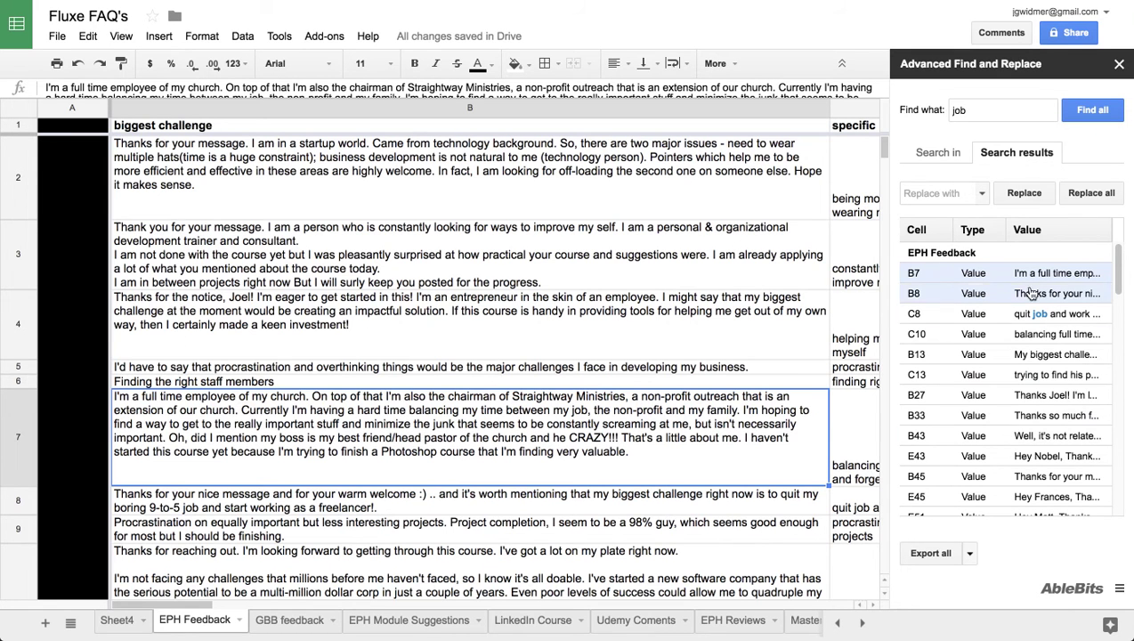
Jump to the match in cell B13 of EPH Feedback and look through the matches from the other sheets
{"action": "left_click", "coordinate": [981, 356]}
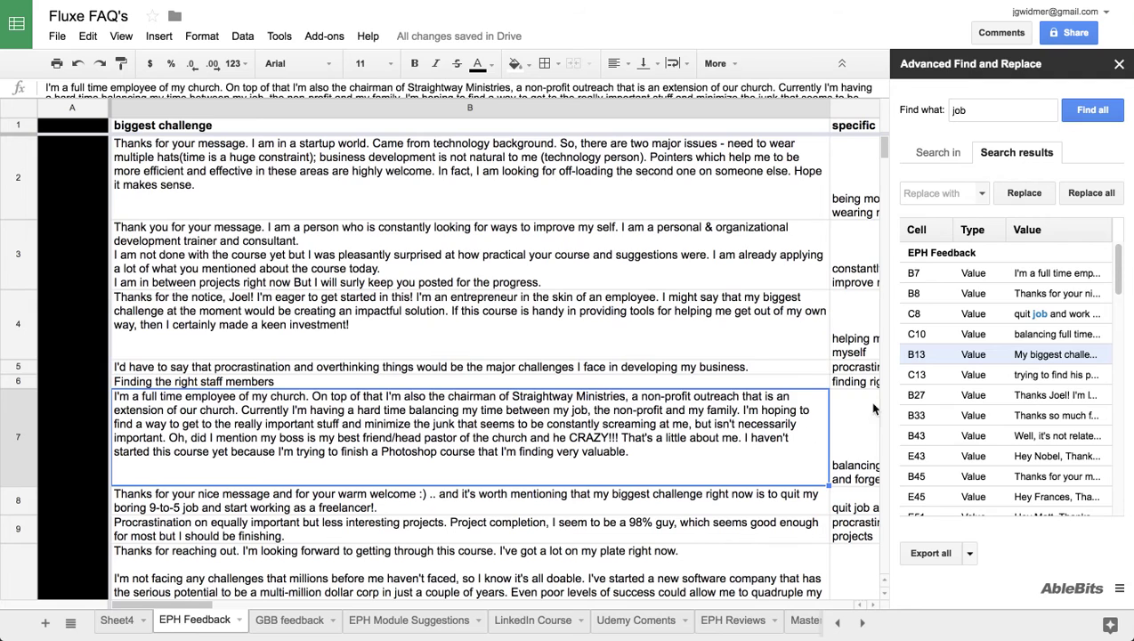
{"action": "scroll", "coordinate": [934, 418], "scroll_direction": "down", "scroll_amount": 8}
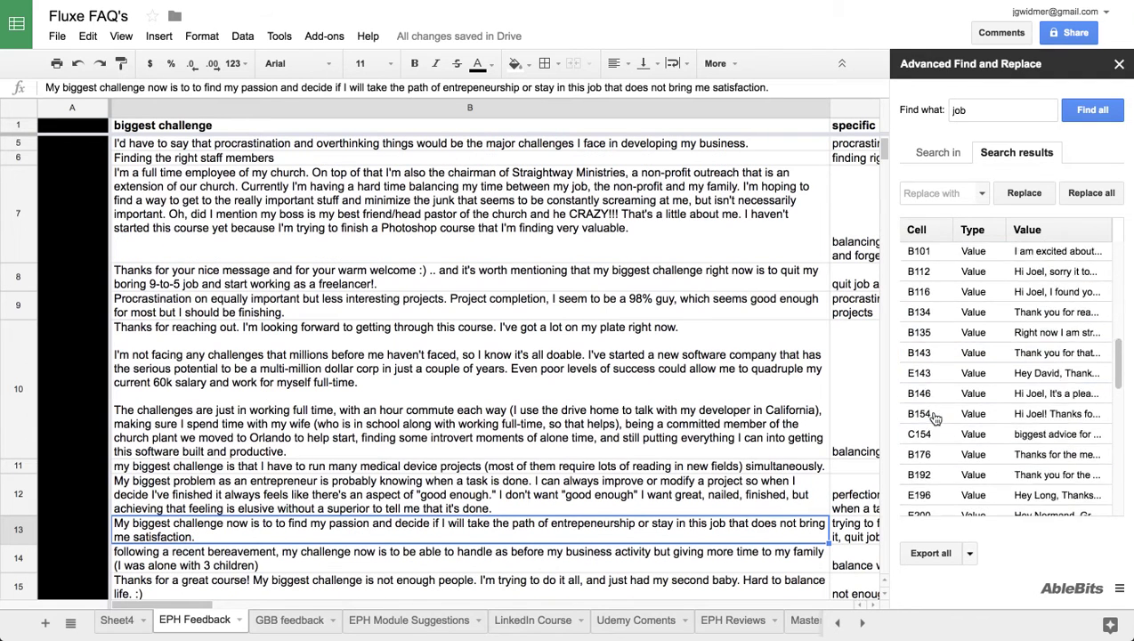
{"action": "scroll", "coordinate": [935, 419], "scroll_direction": "down", "scroll_amount": 10}
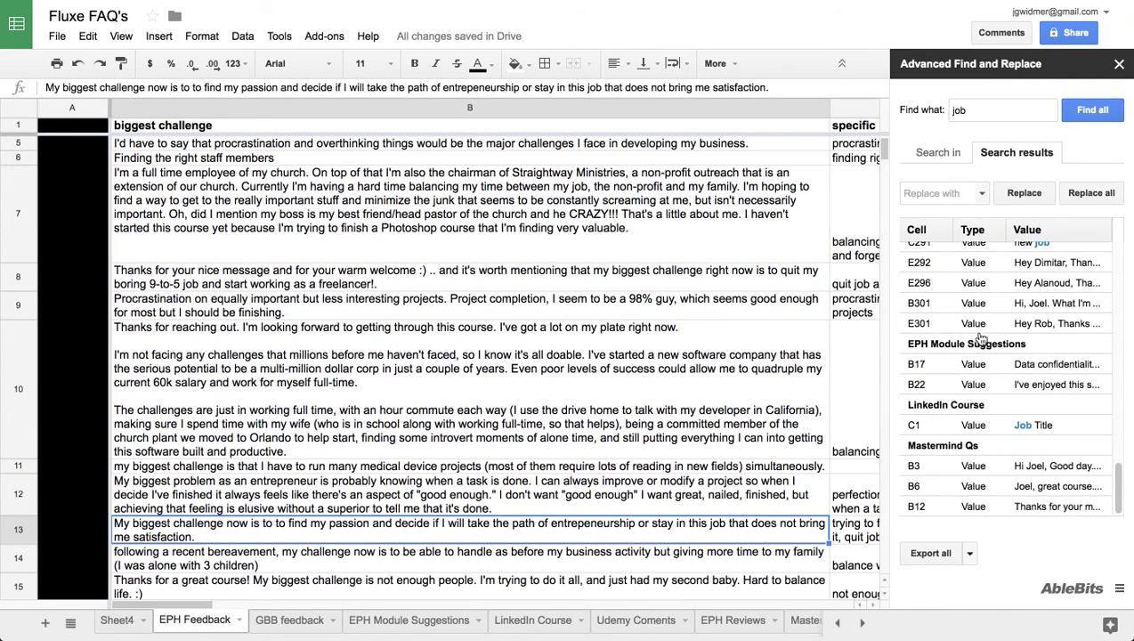
{"action": "scroll", "coordinate": [988, 312], "scroll_direction": "up", "scroll_amount": 2}
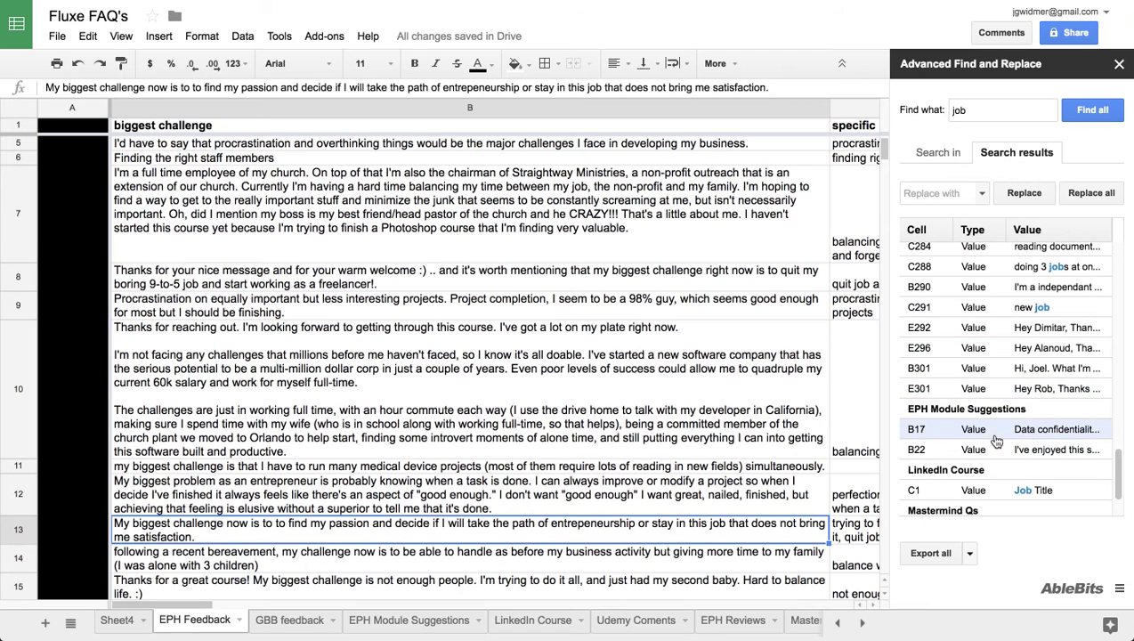
{"action": "scroll", "coordinate": [987, 440], "scroll_direction": "down", "scroll_amount": 3}
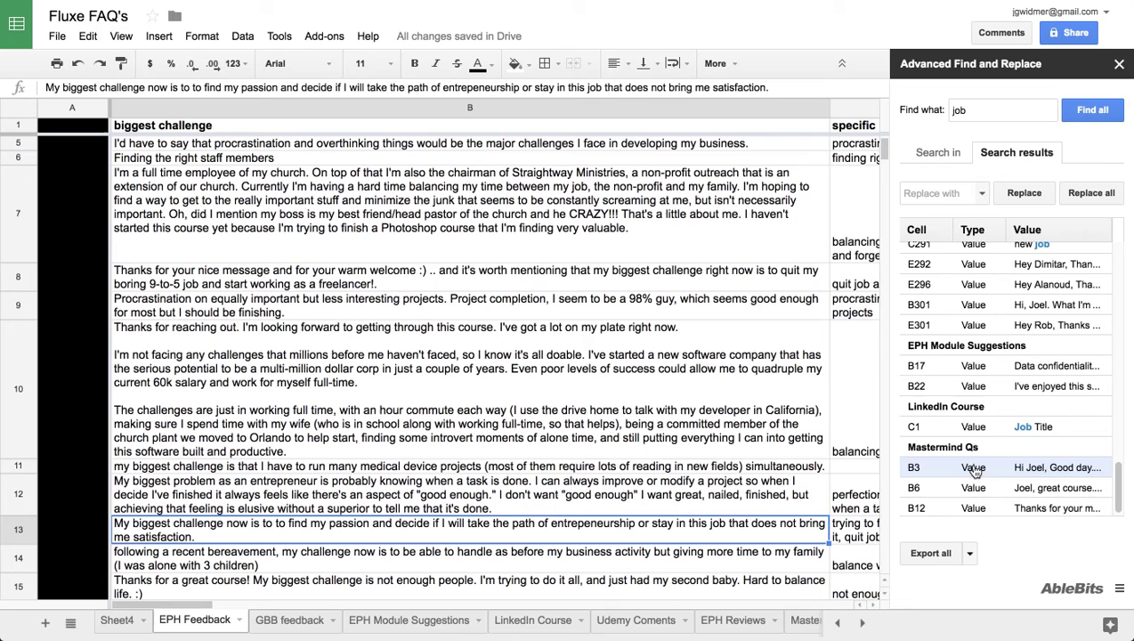
Return to Sheet4, review the "job" matches again and close Advanced Find and Replace
{"action": "left_click", "coordinate": [116, 618]}
{"action": "scroll", "coordinate": [973, 310], "scroll_direction": "up", "scroll_amount": 3}
{"action": "scroll", "coordinate": [973, 310], "scroll_direction": "up", "scroll_amount": 2}
{"action": "scroll", "coordinate": [974, 311], "scroll_direction": "down", "scroll_amount": 5}
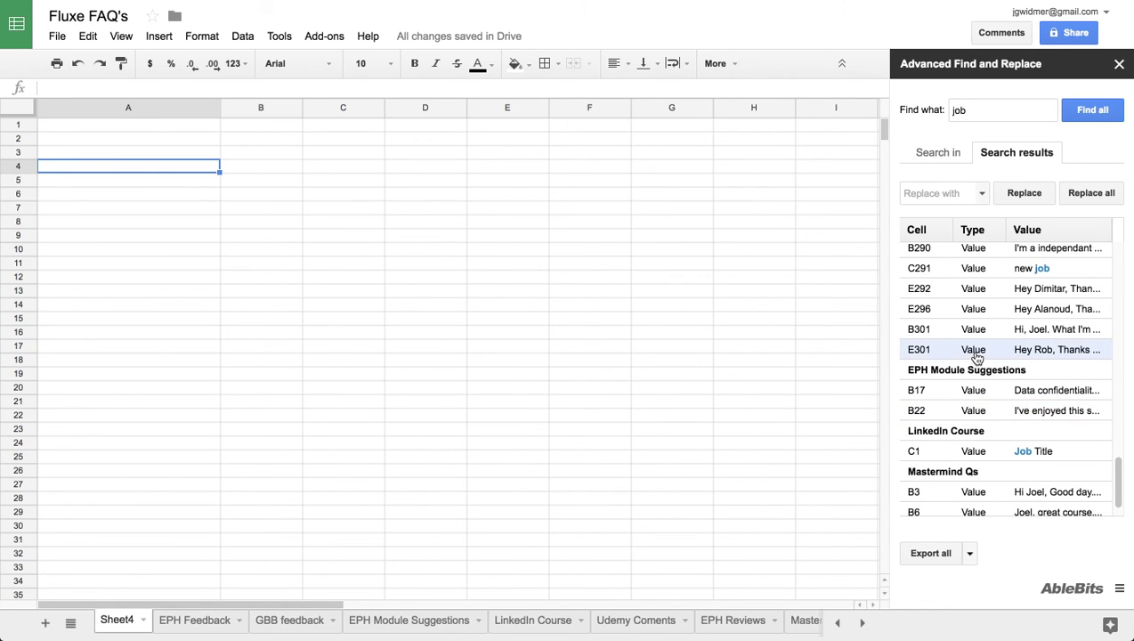
{"action": "scroll", "coordinate": [999, 480], "scroll_direction": "up", "scroll_amount": 8}
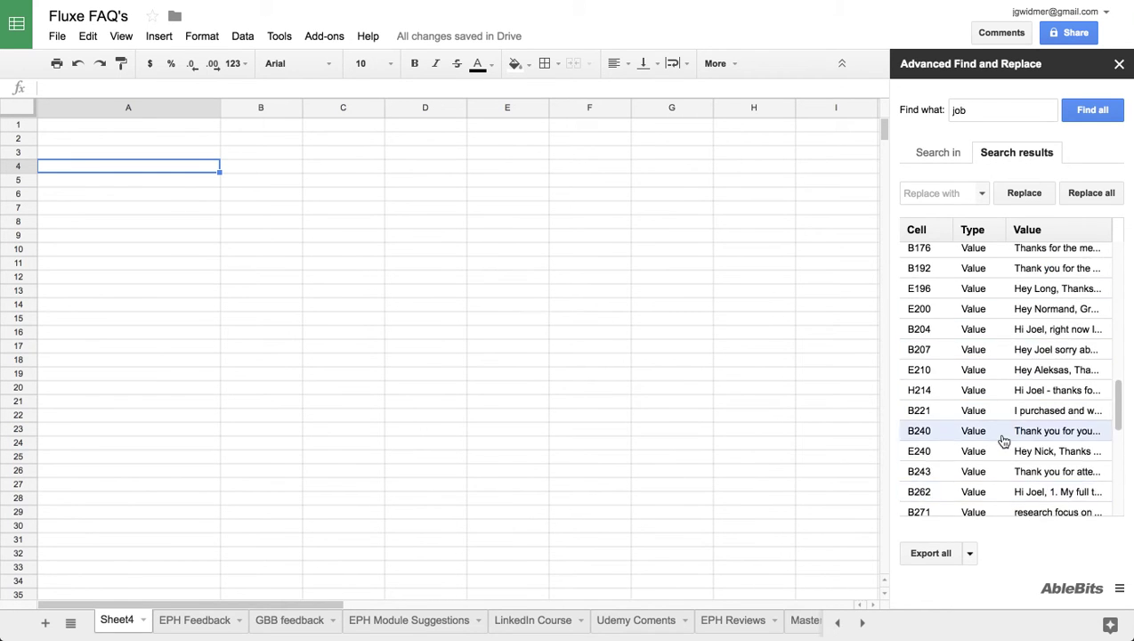
{"action": "scroll", "coordinate": [1004, 442], "scroll_direction": "up", "scroll_amount": 6}
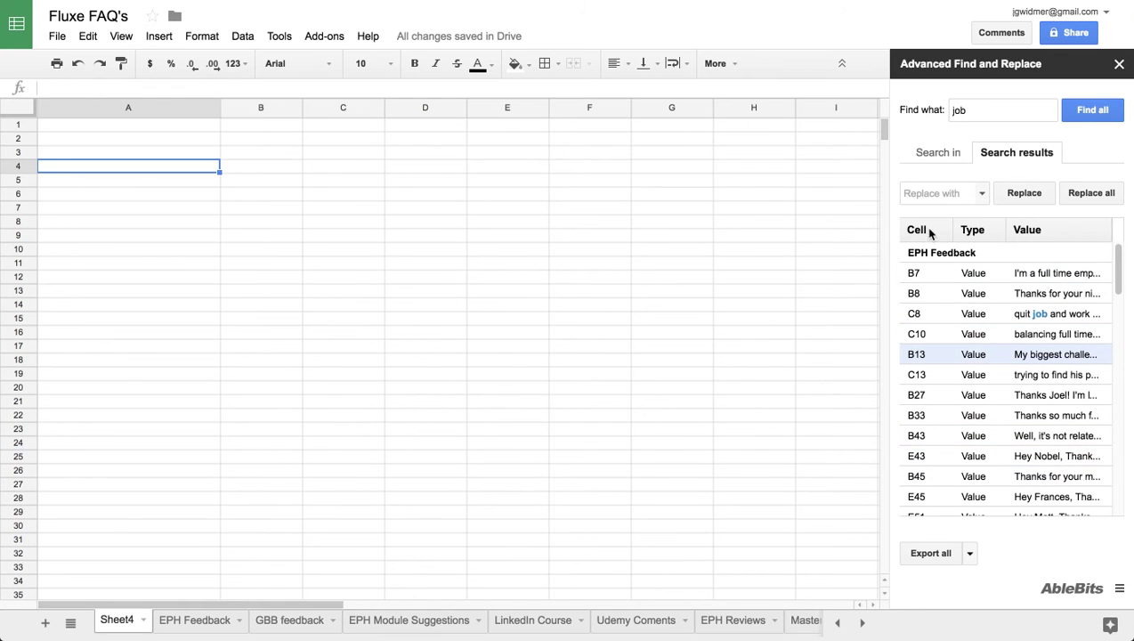
{"action": "left_click", "coordinate": [1118, 64]}
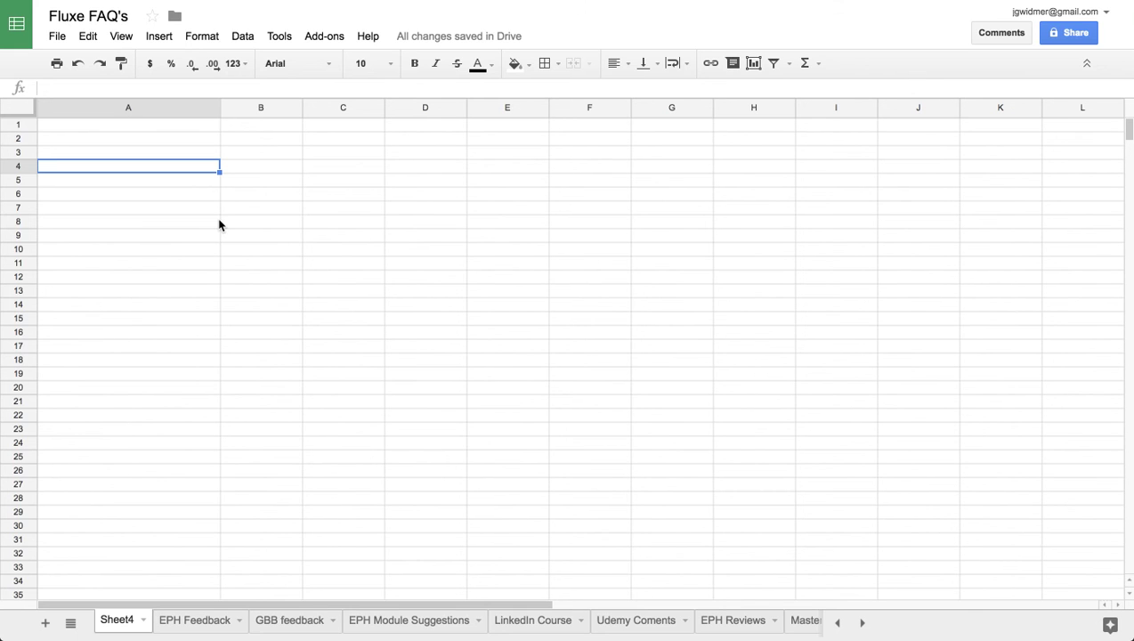
{"action": "left_click", "coordinate": [134, 348]}
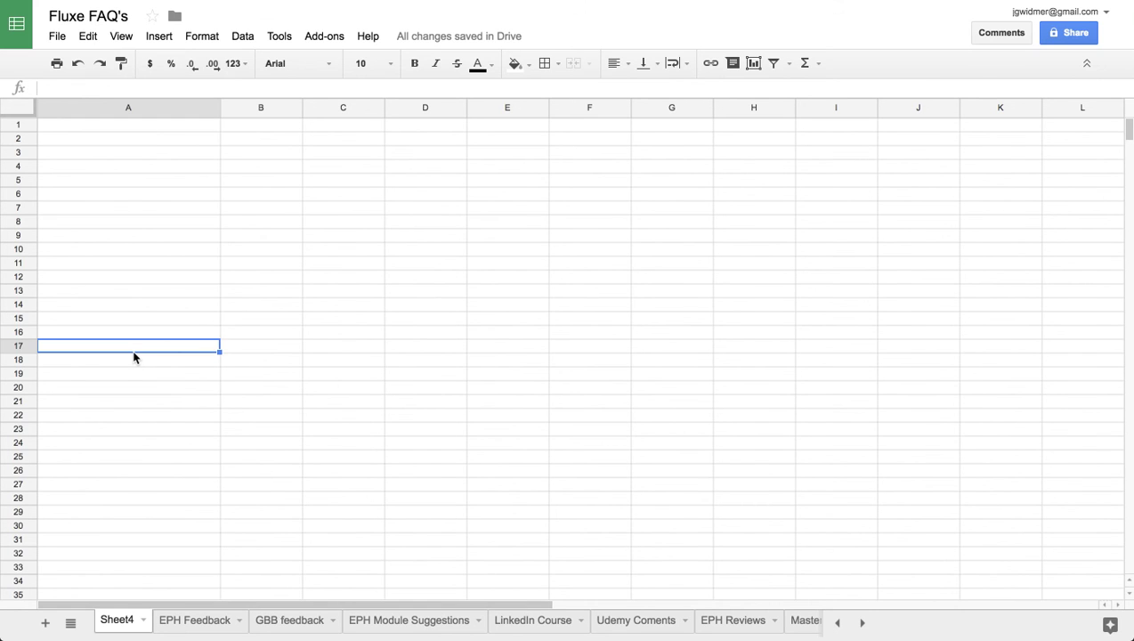